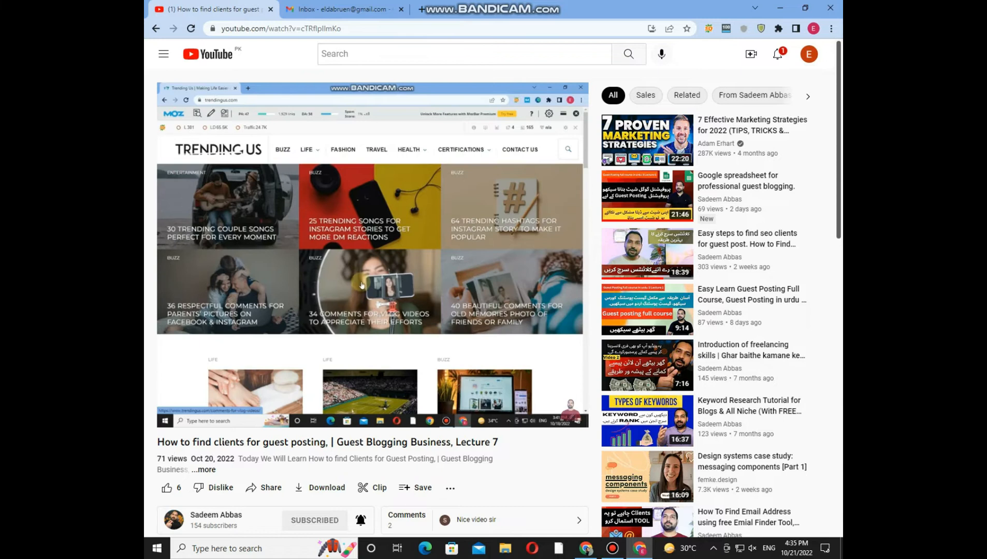
# Step: Switch to the Gmail inbox and open the minimized draft "I would like to guest post on your website."
pyautogui.moveTo(520, 288)
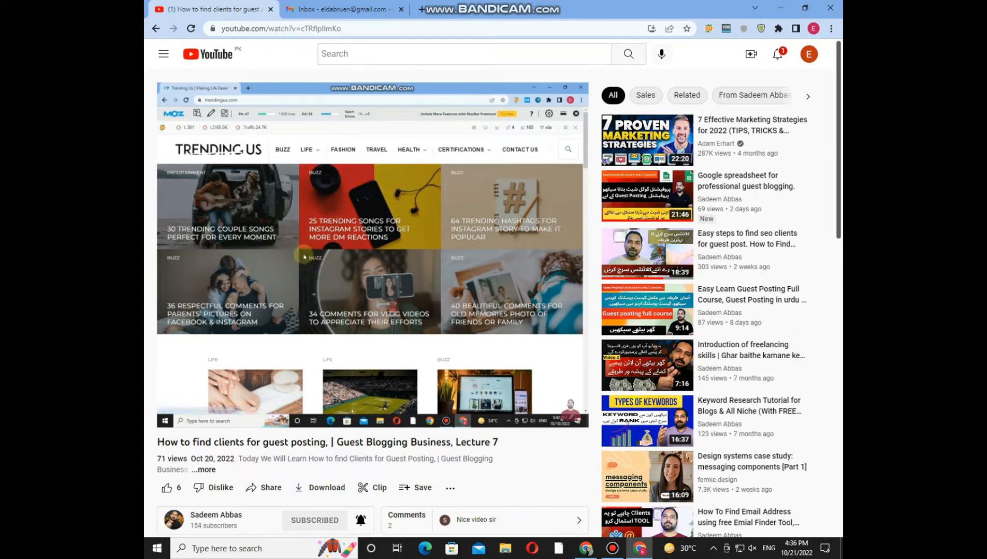
pyautogui.moveTo(421, 243)
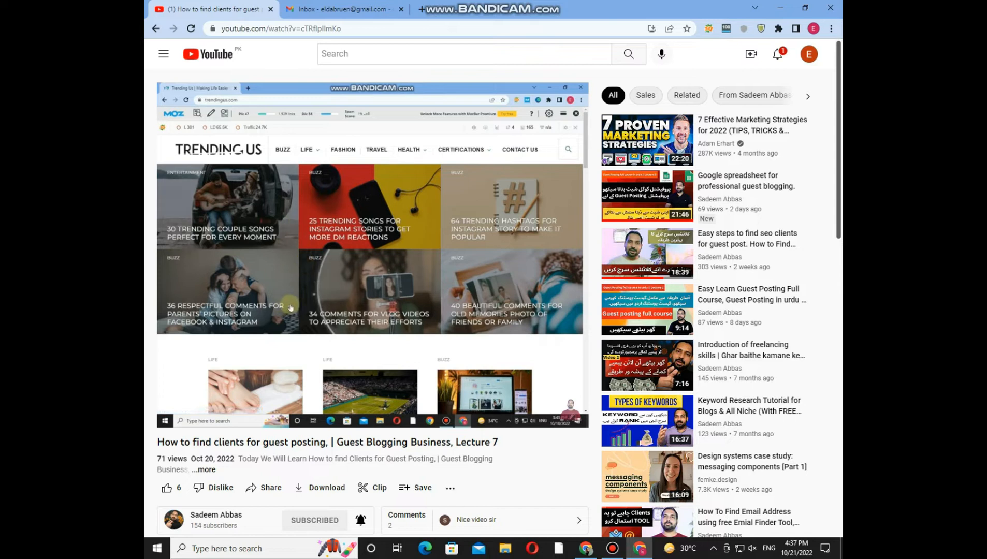
pyautogui.click(360, 9)
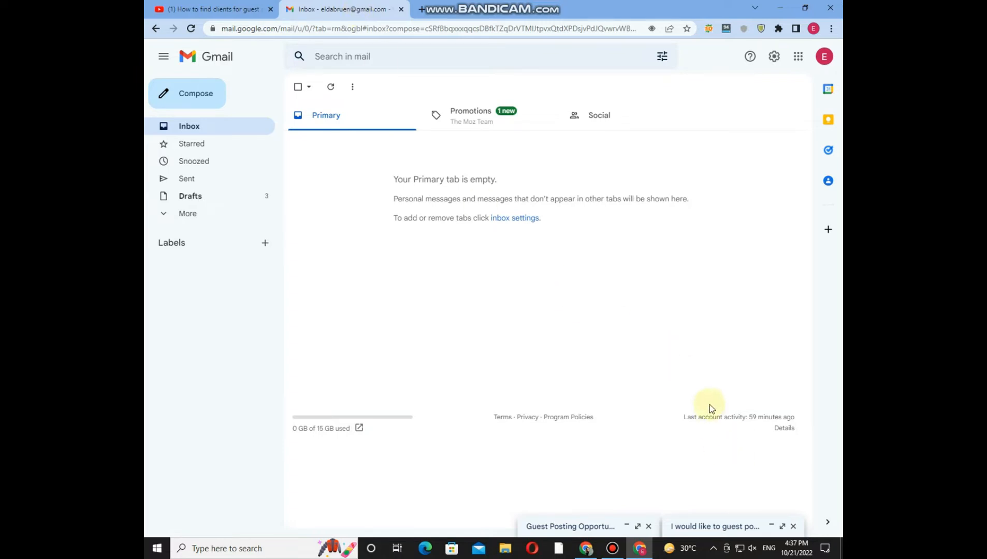
pyautogui.click(718, 526)
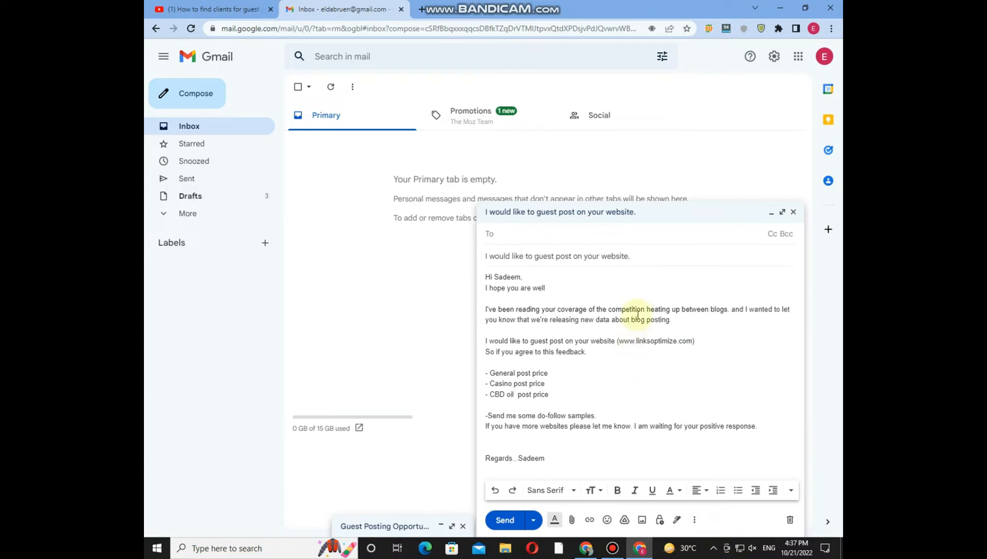
pyautogui.click(565, 274)
pyautogui.click(556, 237)
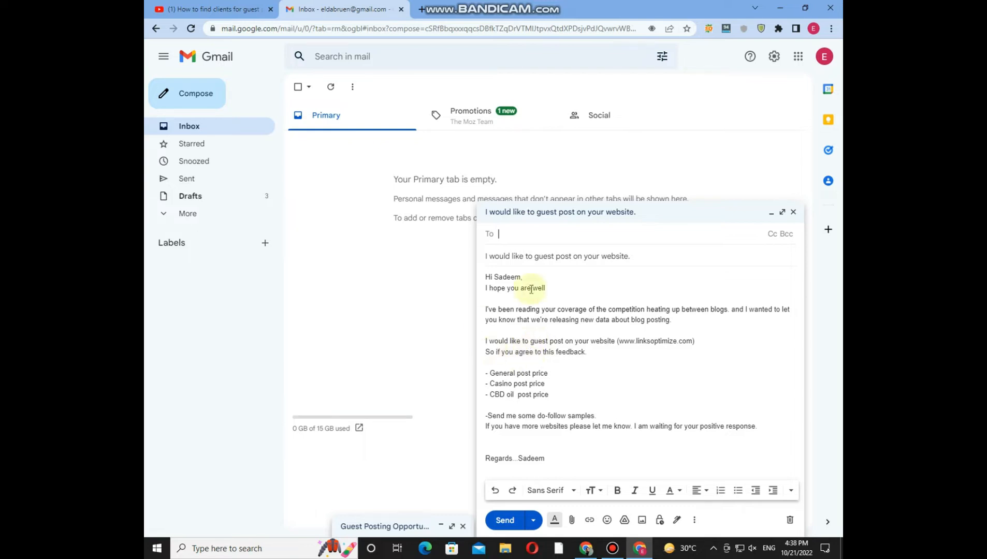
pyautogui.click(554, 330)
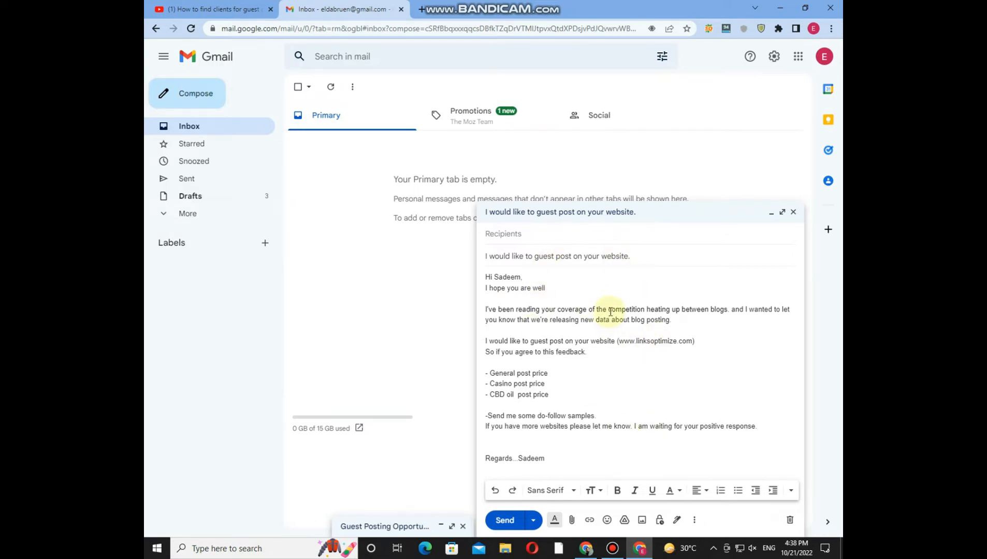
# Step: Address the guest post request draft to the website's contact e-mail and accept the suggested recipient
pyautogui.click(526, 236)
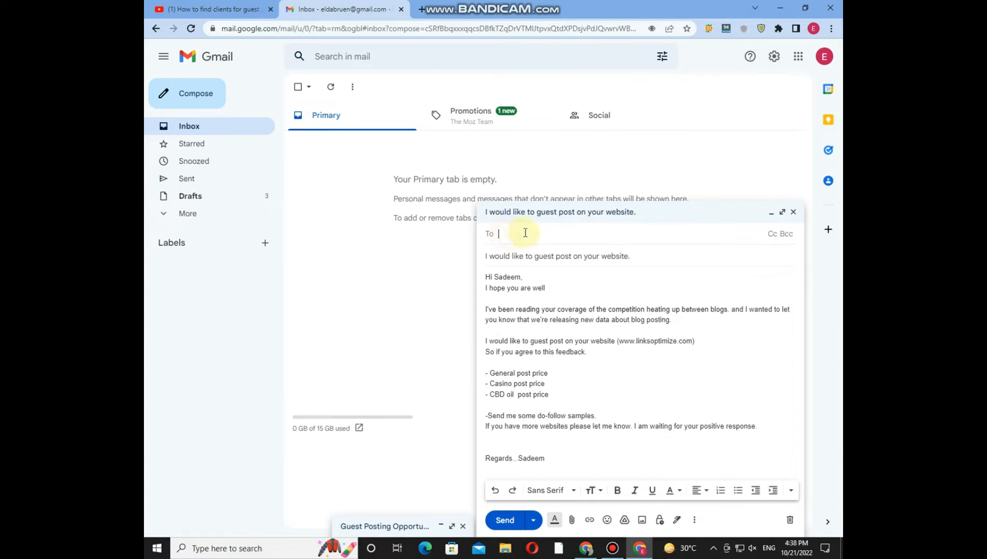
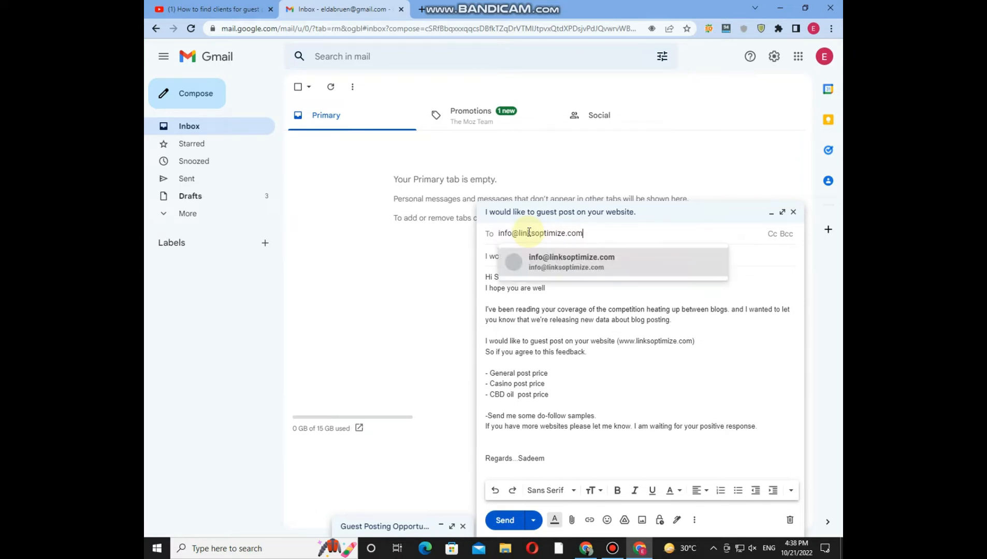
pyautogui.click(548, 258)
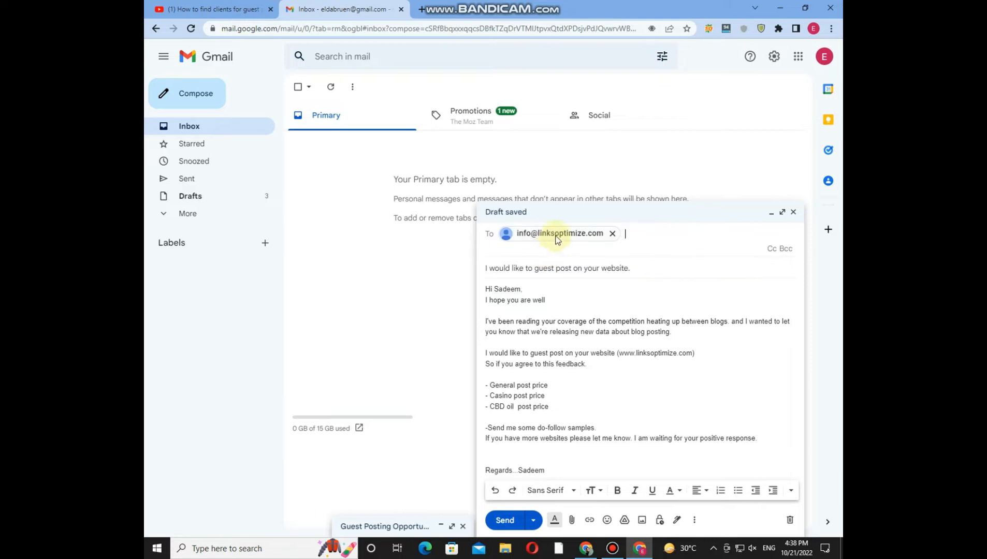
pyautogui.moveTo(548, 240)
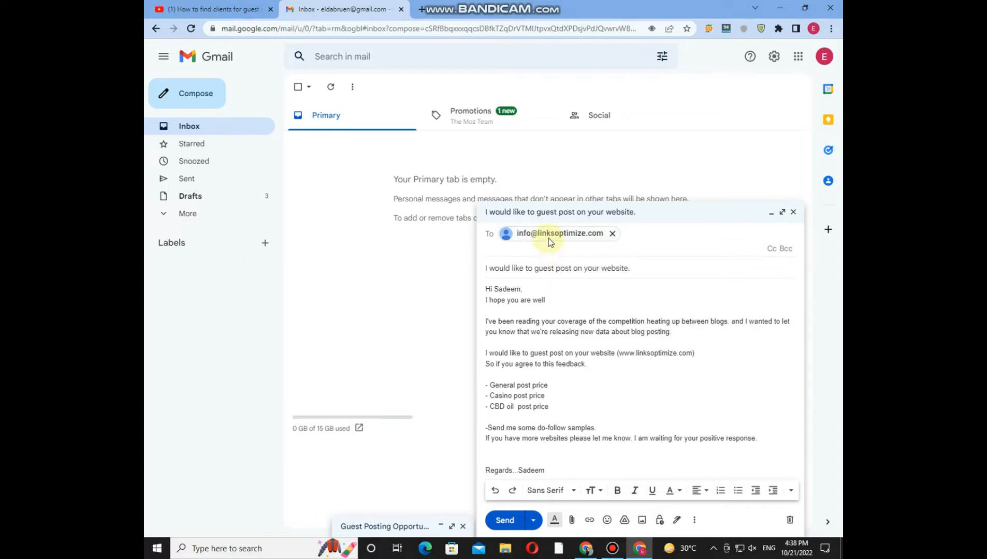
# Step: Examine the subject line, the recipient's name in the greeting and the opening line of the guest post request
pyautogui.click(536, 268)
pyautogui.moveTo(640, 254); pyautogui.dragTo(467, 257)
pyautogui.click(664, 256)
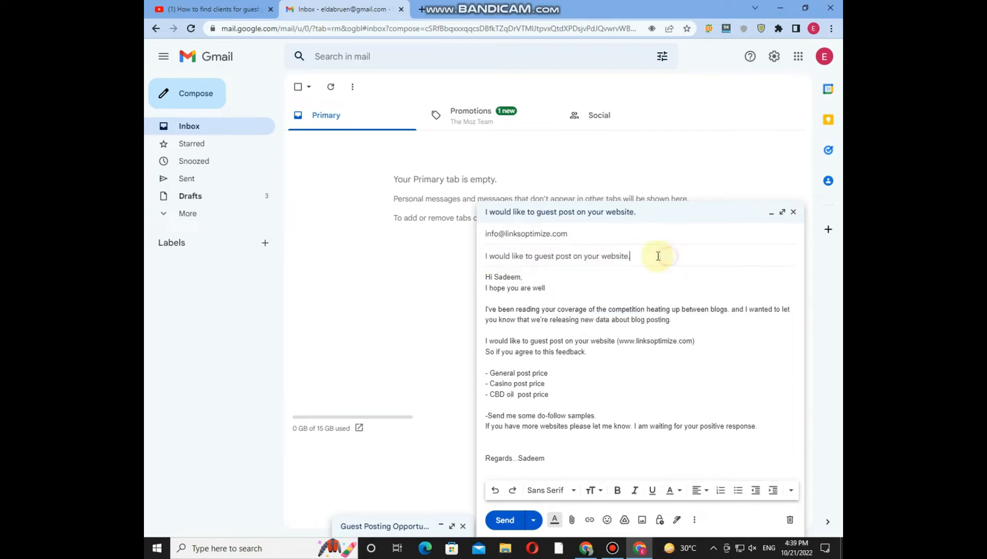
pyautogui.moveTo(640, 254); pyautogui.dragTo(482, 257)
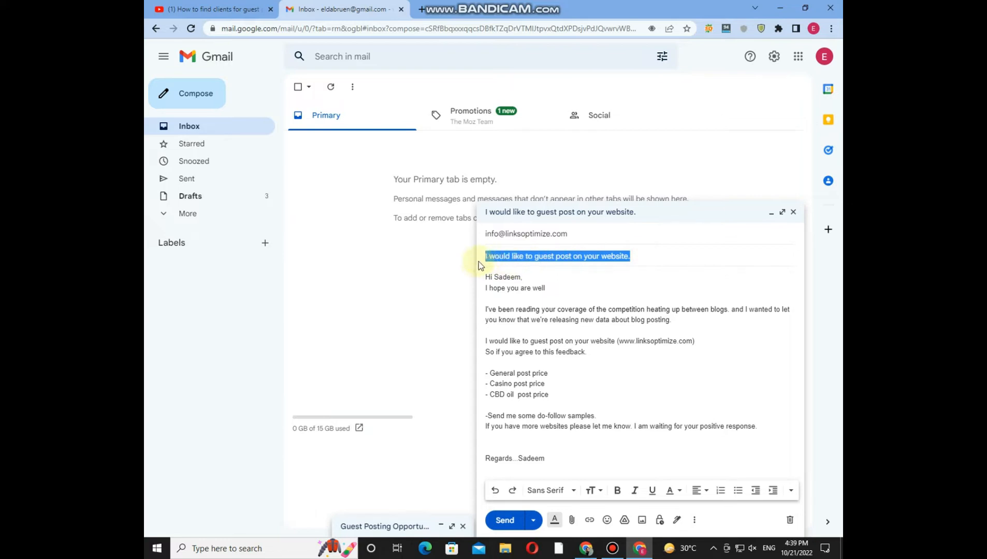
pyautogui.click(666, 259)
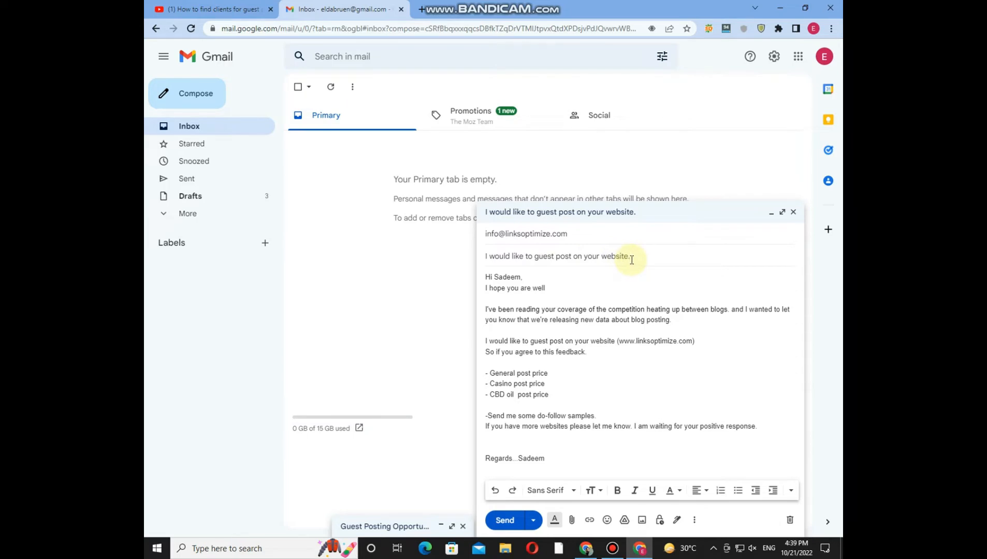
pyautogui.moveTo(493, 277); pyautogui.dragTo(520, 276)
pyautogui.click(520, 277)
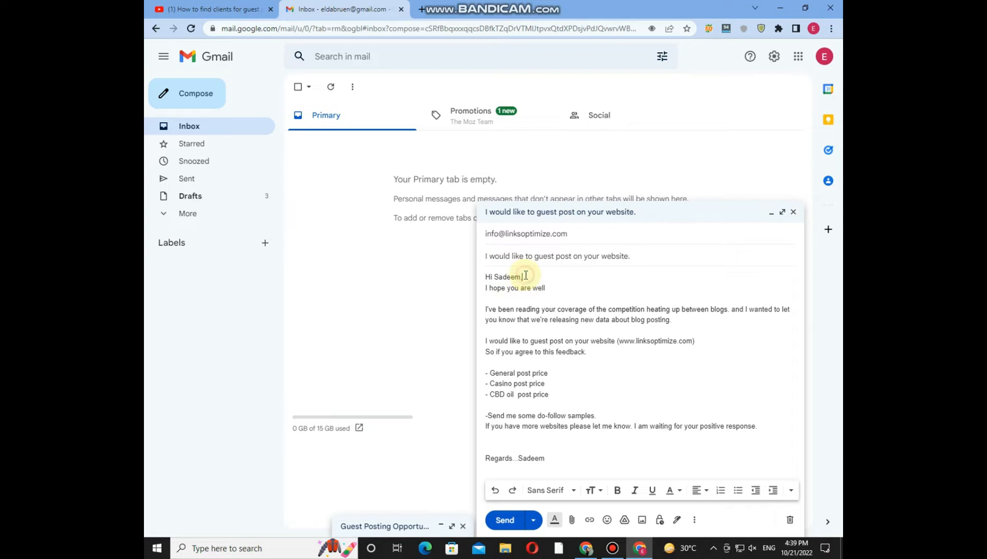
pyautogui.moveTo(522, 278); pyautogui.dragTo(495, 279)
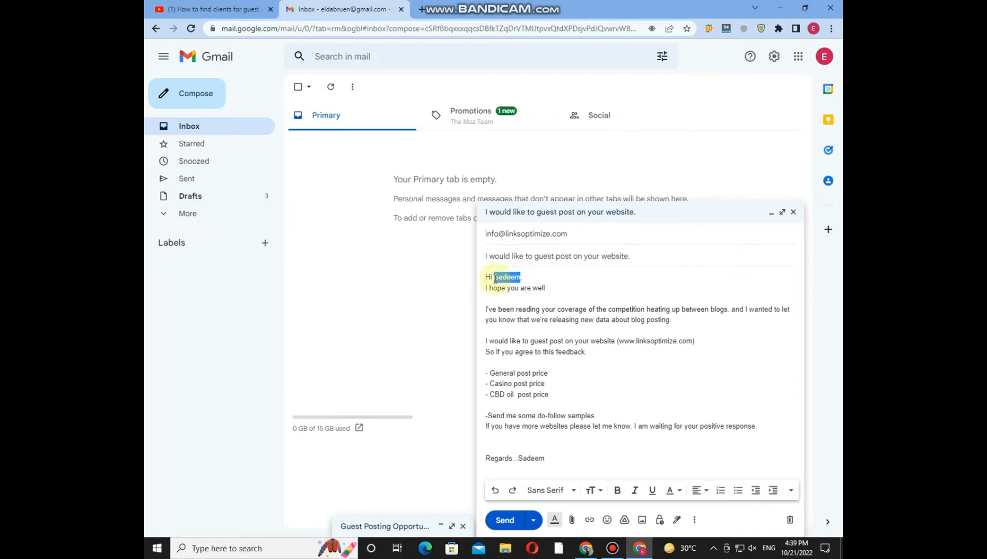
pyautogui.moveTo(544, 288); pyautogui.dragTo(487, 289)
pyautogui.click(548, 288)
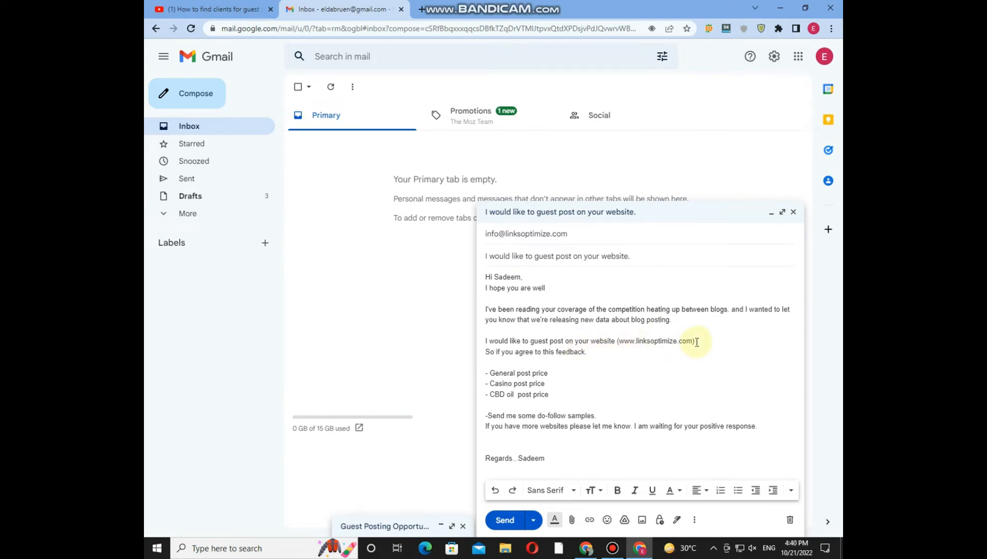
pyautogui.moveTo(695, 343); pyautogui.dragTo(619, 347)
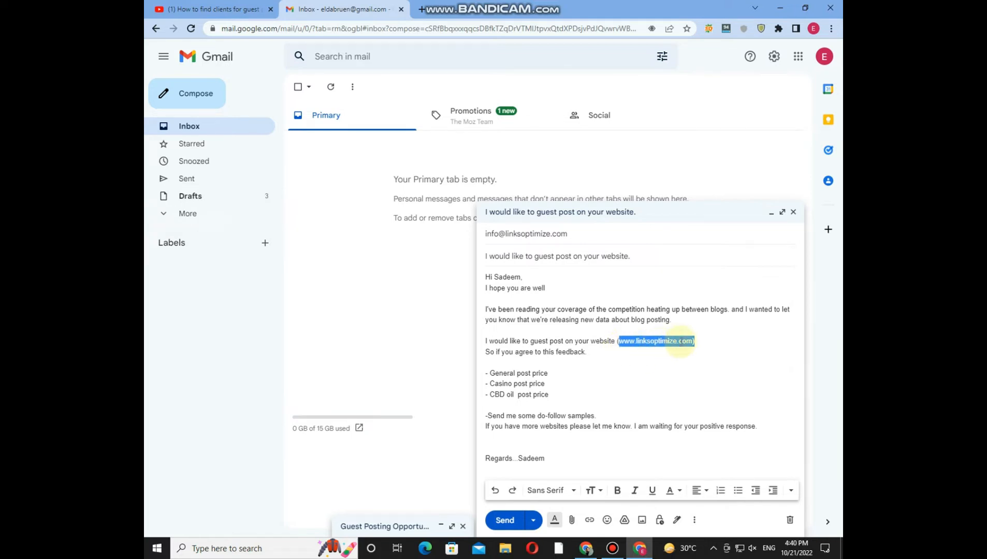
pyautogui.click(670, 360)
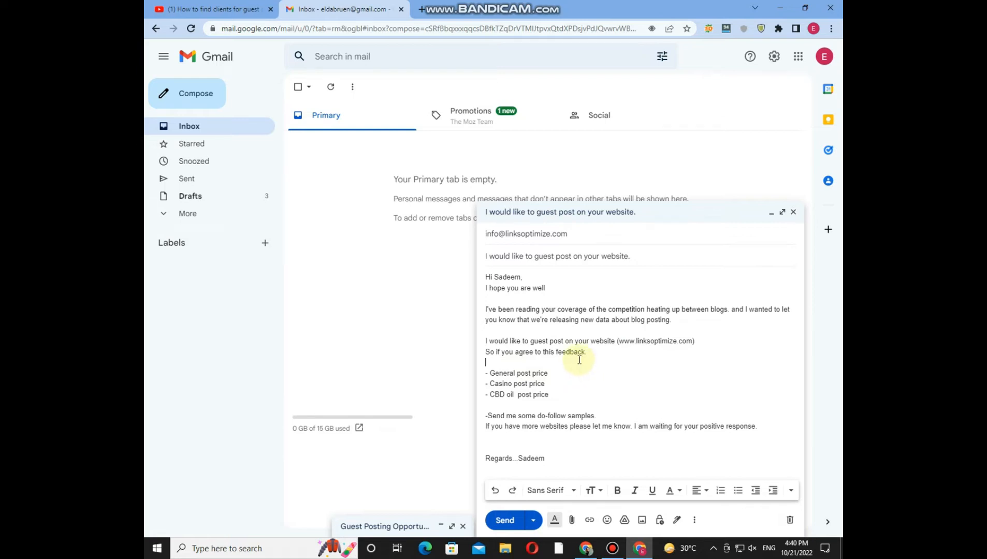
pyautogui.moveTo(551, 375); pyautogui.dragTo(489, 375)
pyautogui.click(559, 375)
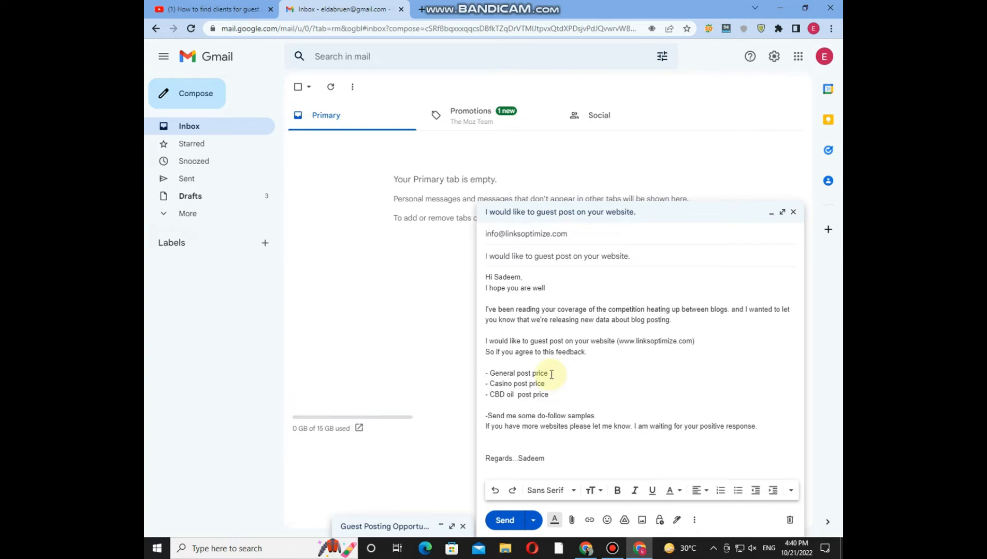
pyautogui.click(551, 374)
pyautogui.moveTo(552, 374); pyautogui.dragTo(568, 374)
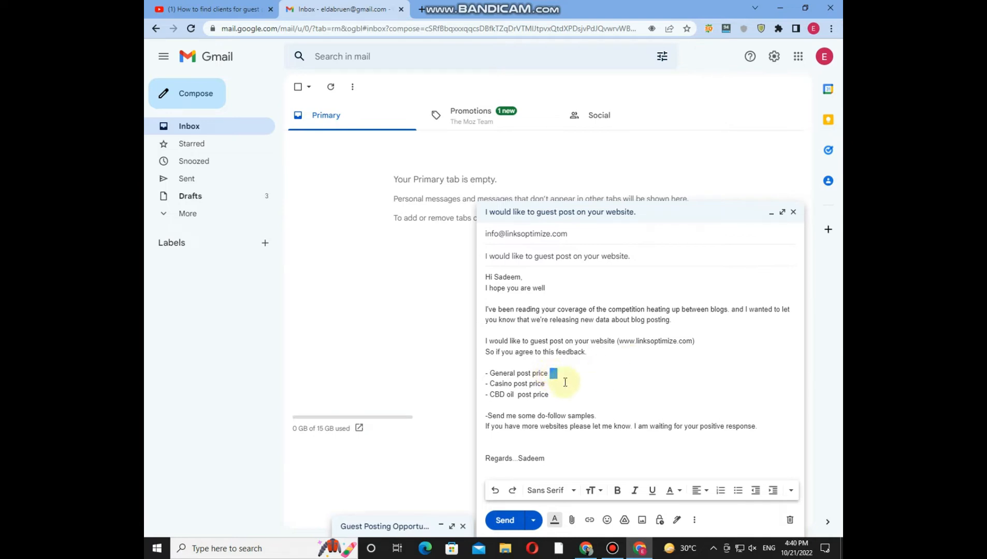
pyautogui.click(547, 382)
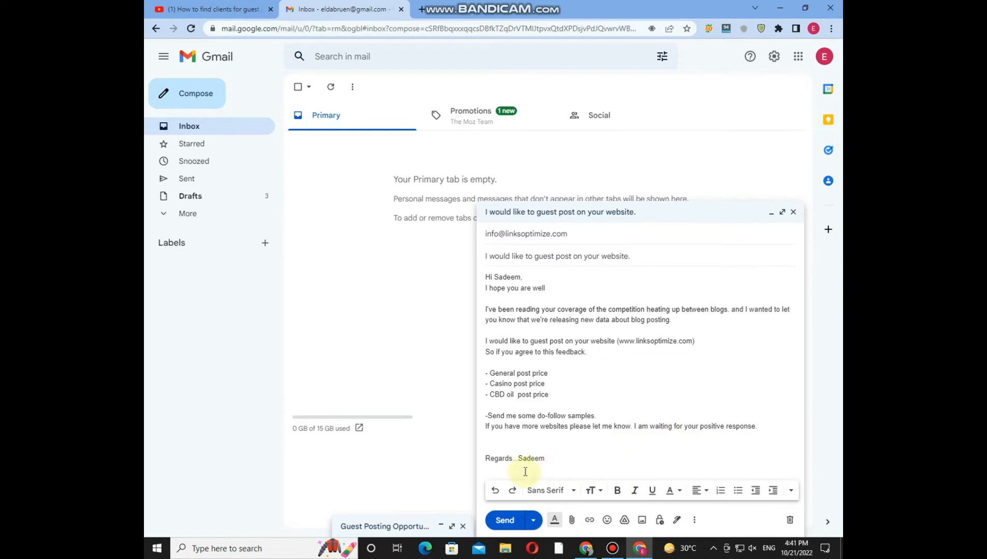
pyautogui.click(540, 460)
pyautogui.doubleClick(533, 459)
pyautogui.click(556, 458)
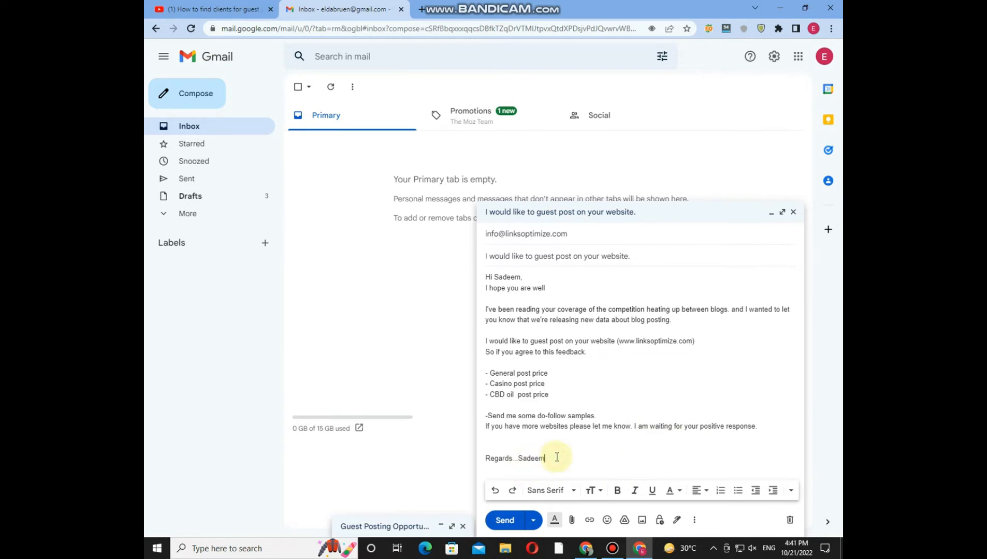
pyautogui.click(509, 523)
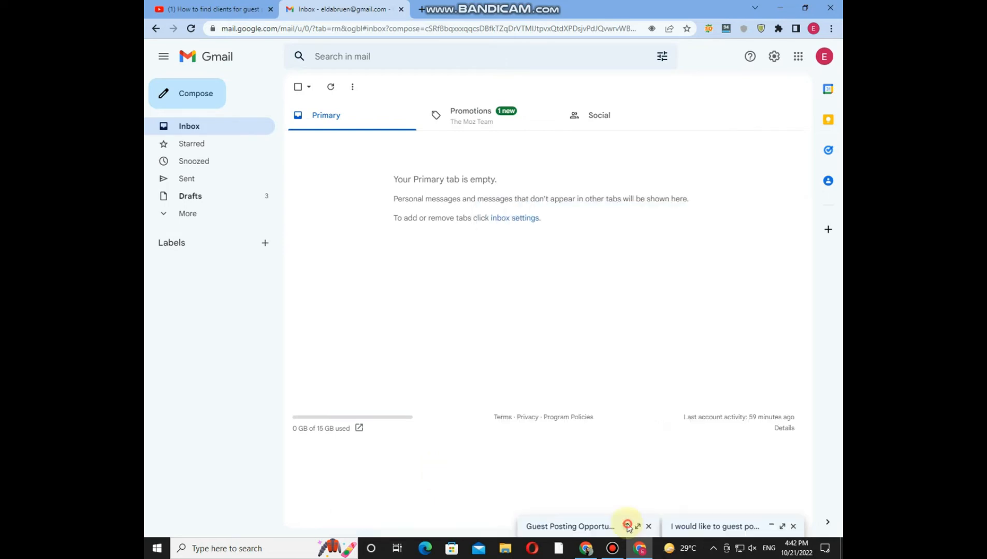
# Step: Open the minimized "Guest Posting Opportunity with our 5 Premium Blogs" draft and look over its whole message body
pyautogui.click(628, 525)
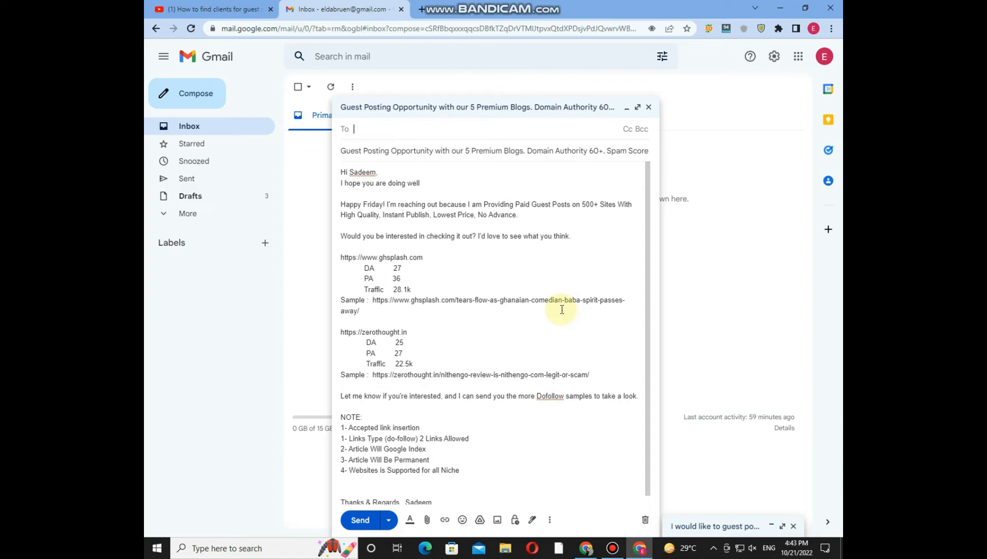
pyautogui.moveTo(342, 171); pyautogui.dragTo(468, 497)
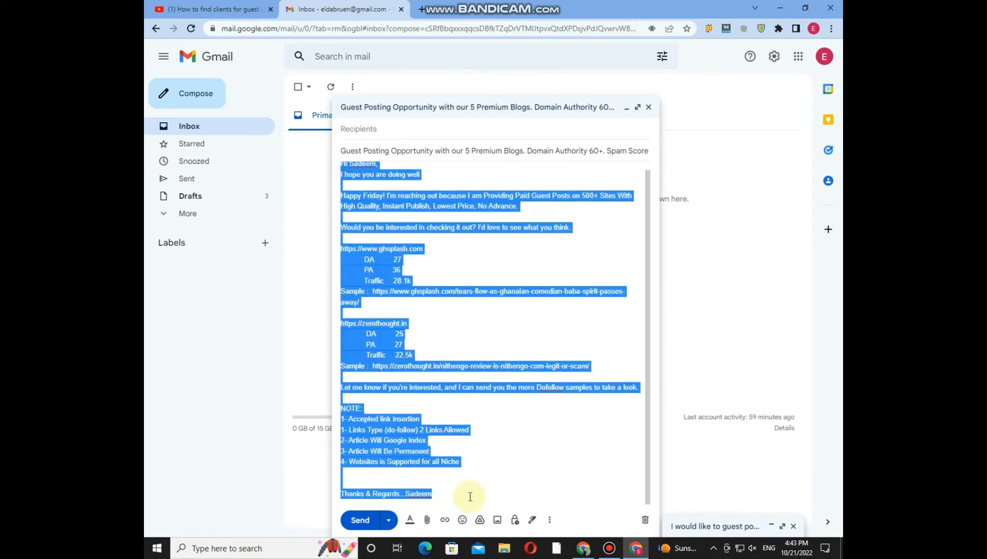
pyautogui.click(471, 492)
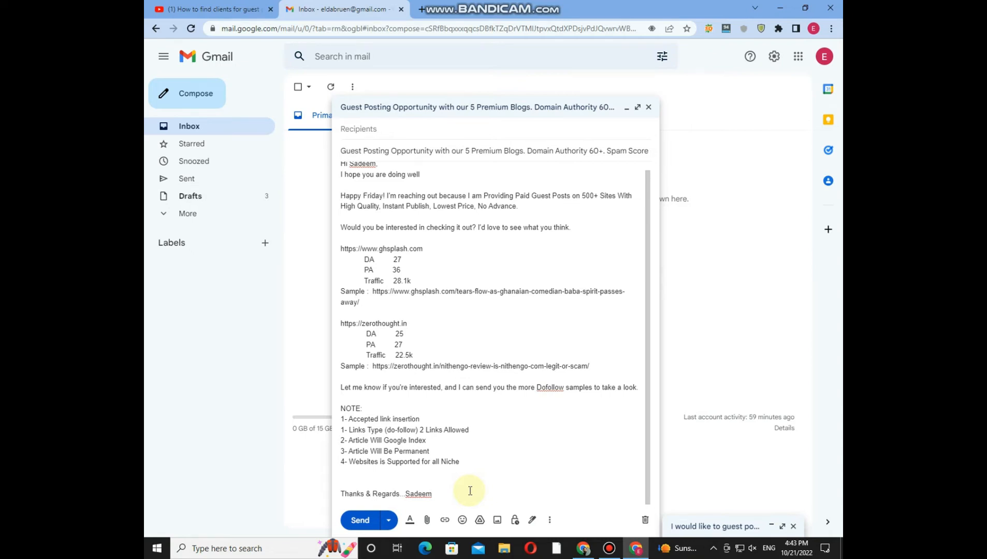
pyautogui.scroll(1, 470, 378)
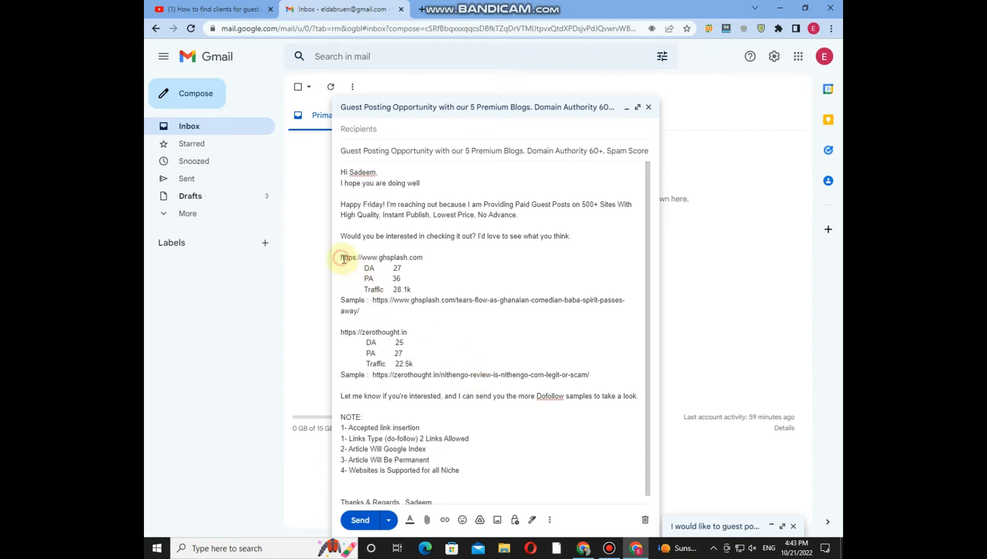
# Step: Examine the ghsplash.com sample link and the full offer text from greeting to sign-off
pyautogui.click(372, 300)
pyautogui.moveTo(387, 299); pyautogui.dragTo(625, 315)
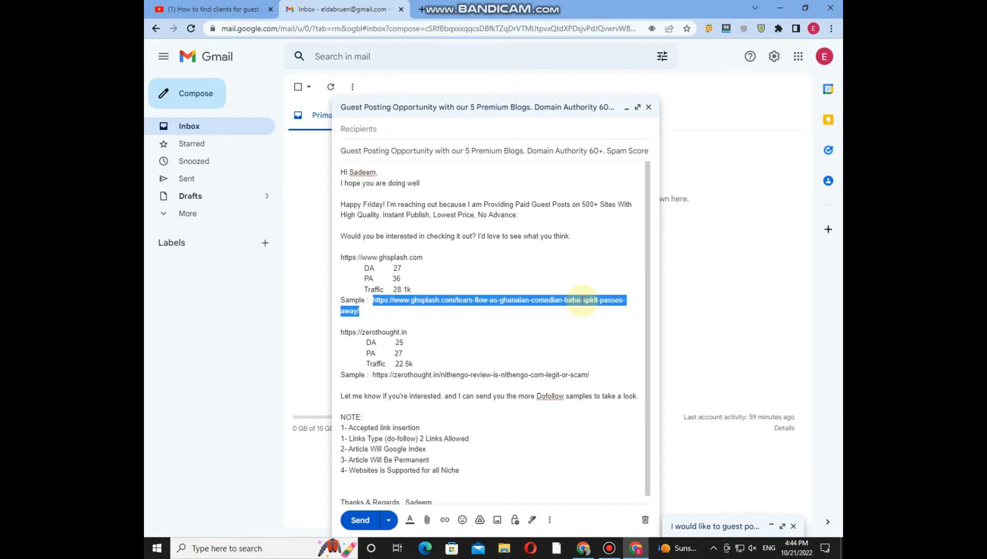
pyautogui.click(534, 312)
pyautogui.moveTo(370, 299)
pyautogui.mouseDown()
pyautogui.moveTo(357, 299)
pyautogui.moveTo(361, 311)
pyautogui.mouseUp()
pyautogui.click(415, 334)
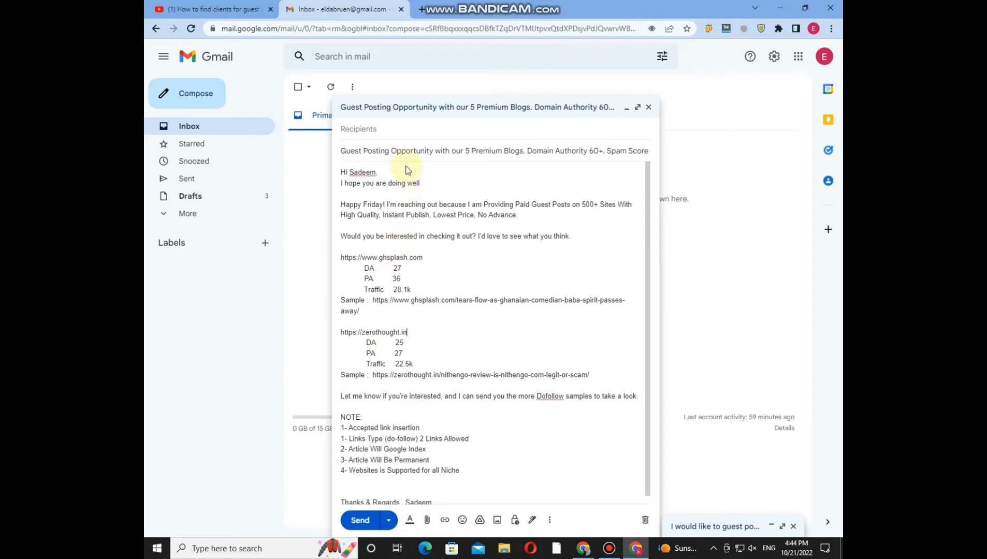
pyautogui.click(386, 129)
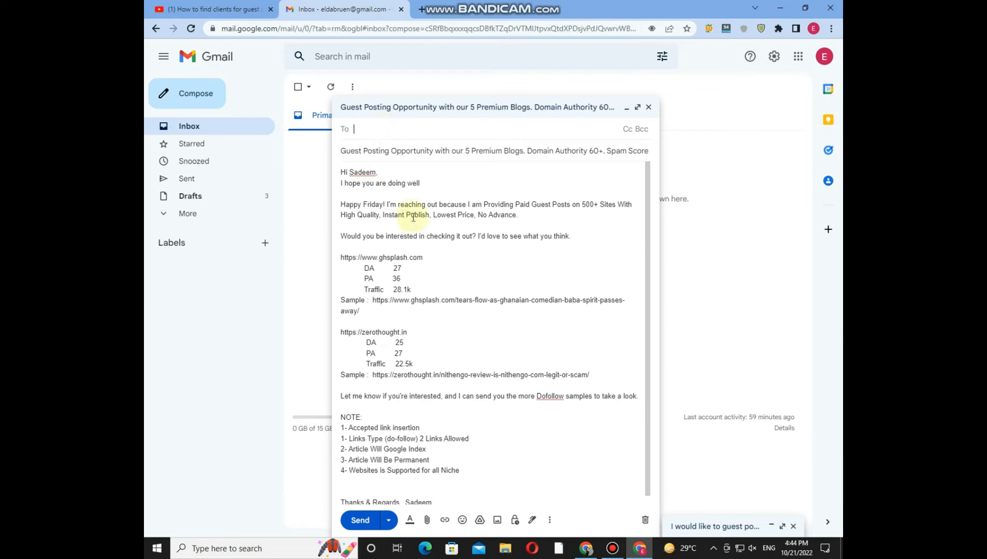
pyautogui.moveTo(341, 172); pyautogui.dragTo(466, 504)
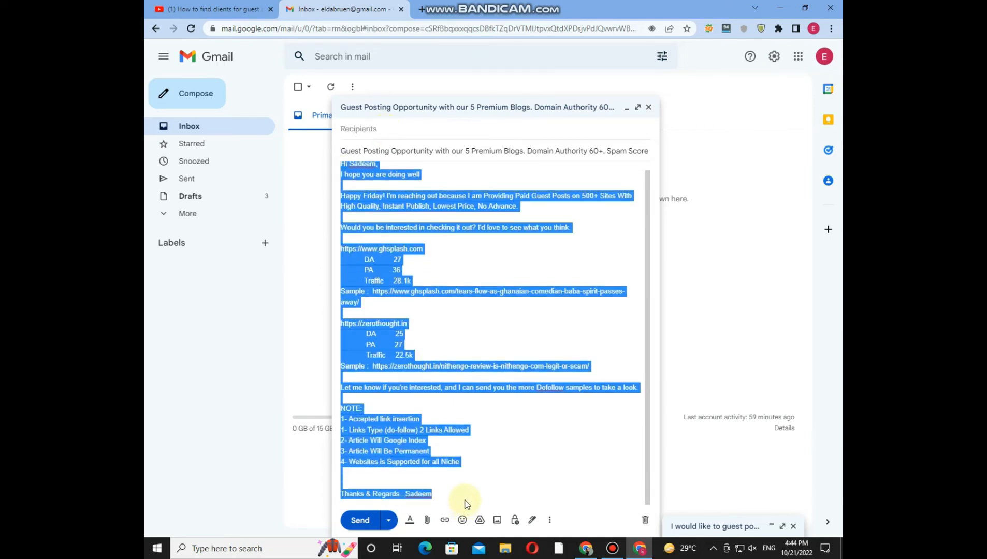
pyautogui.click(451, 325)
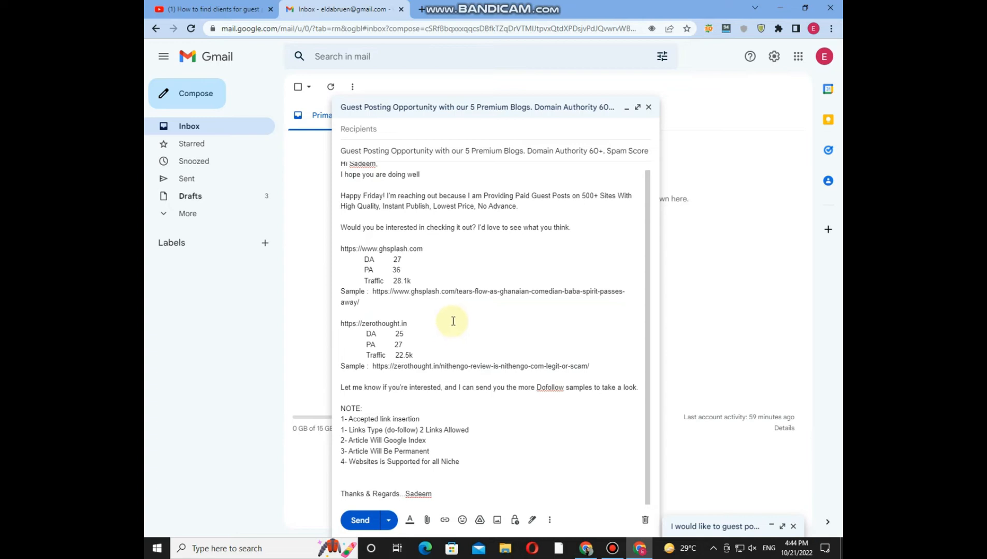
pyautogui.scroll(2, 454, 315)
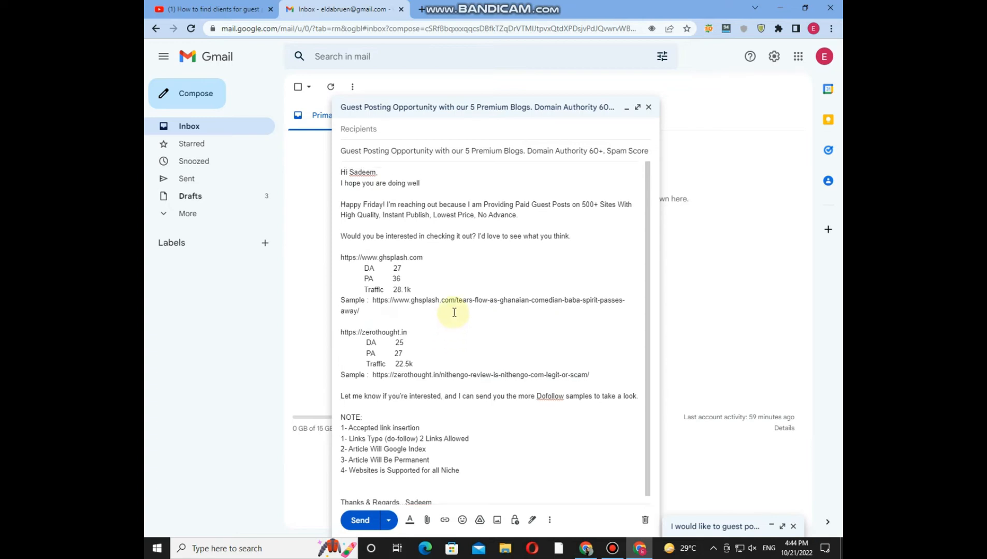
# Step: Address the "Guest Posting Opportunity" draft to the website's contact e-mail and accept the suggested recipient
pyautogui.click(364, 129)
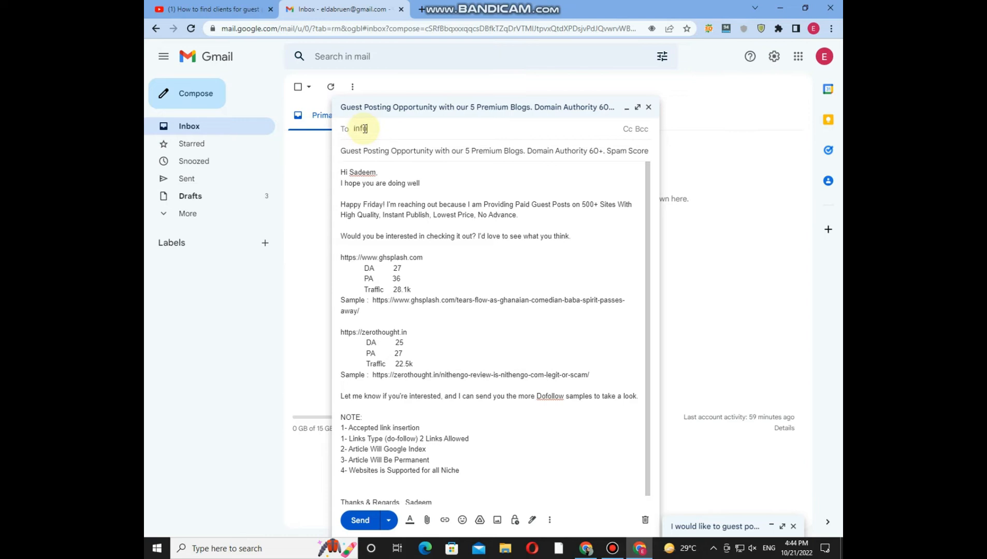
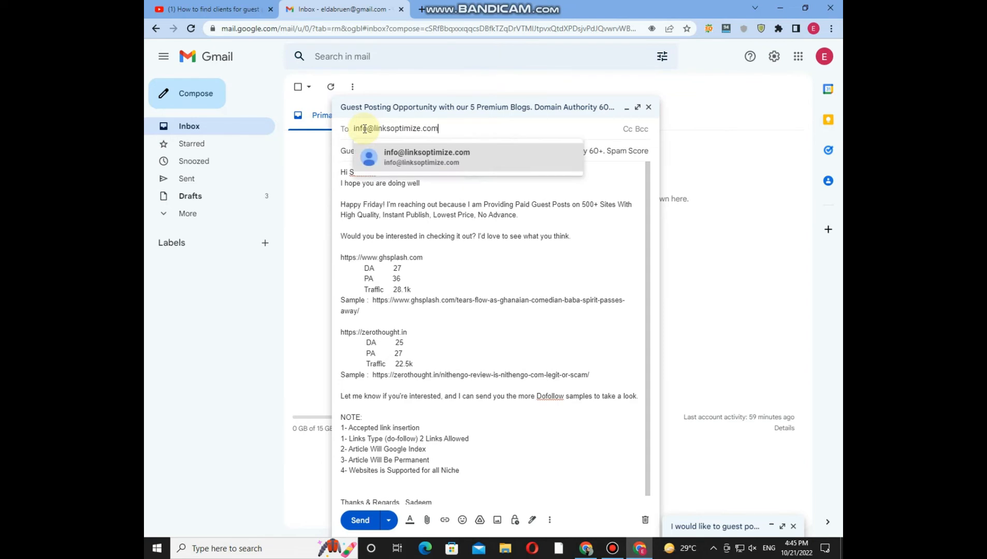
pyautogui.click(424, 159)
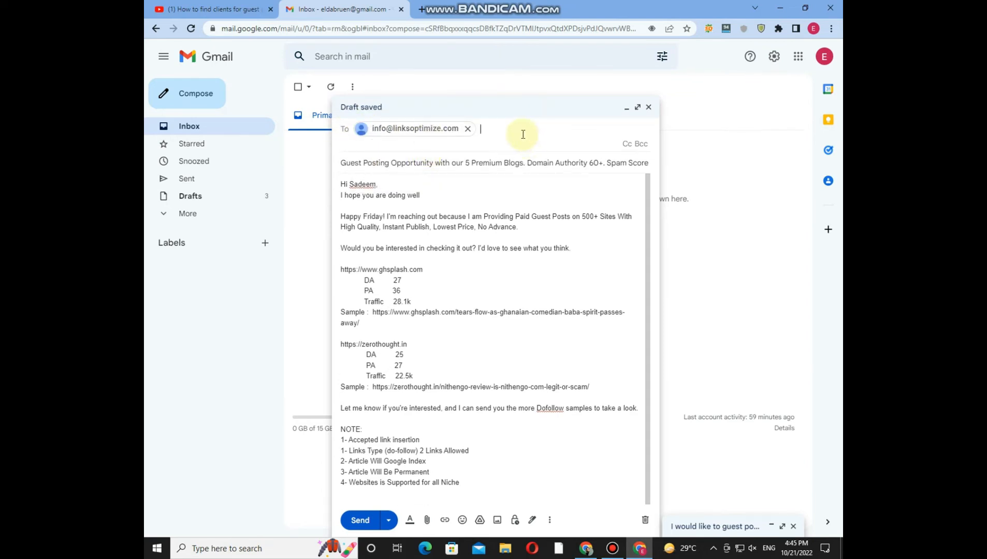
# Step: Highlight the full subject line of the "Guest Posting Opportunity" draft to examine it
pyautogui.click(341, 163)
pyautogui.moveTo(342, 152); pyautogui.dragTo(648, 152)
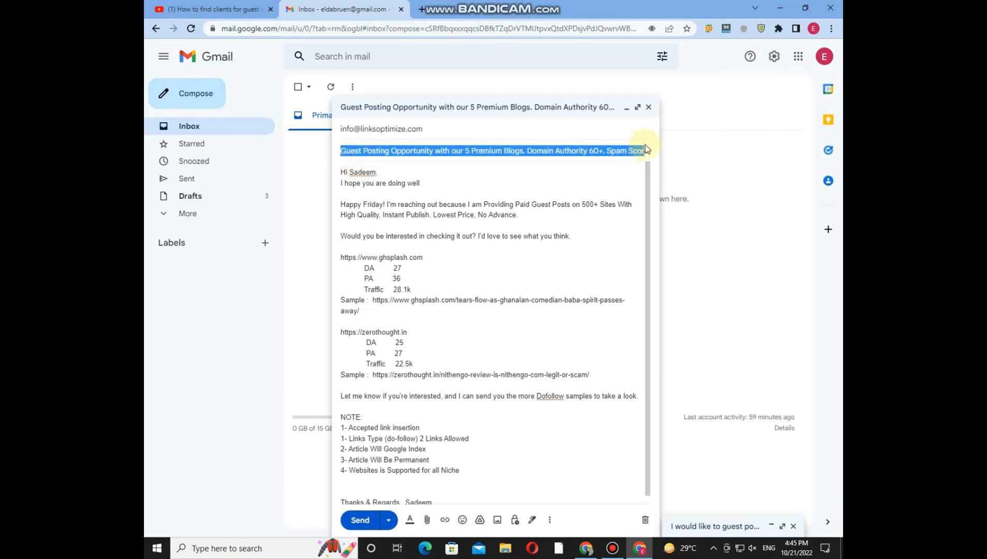
# Step: Retype the comma after the recipient's name in the greeting line of the message
pyautogui.click(581, 173)
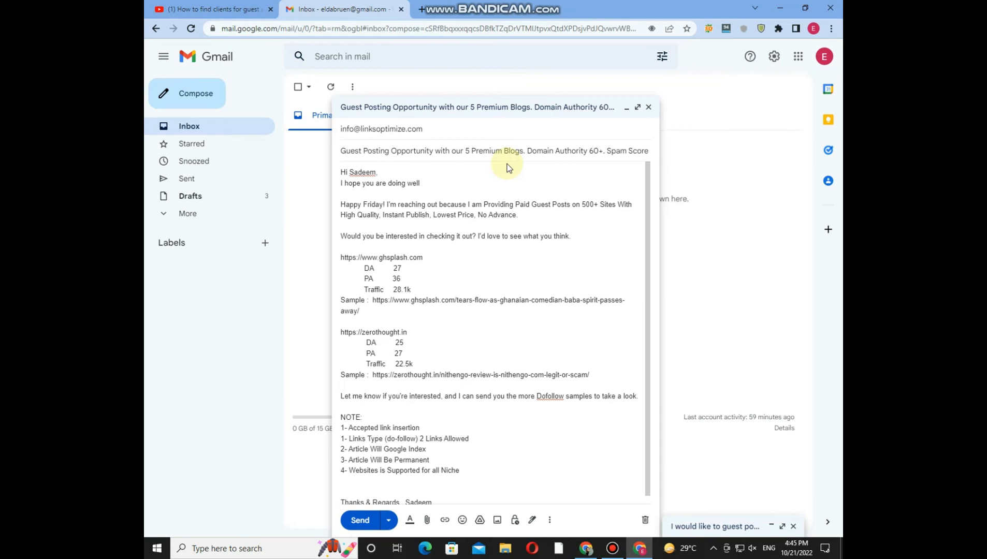
pyautogui.write(',')
pyautogui.press('BackSpace')
pyautogui.press('BackSpace')
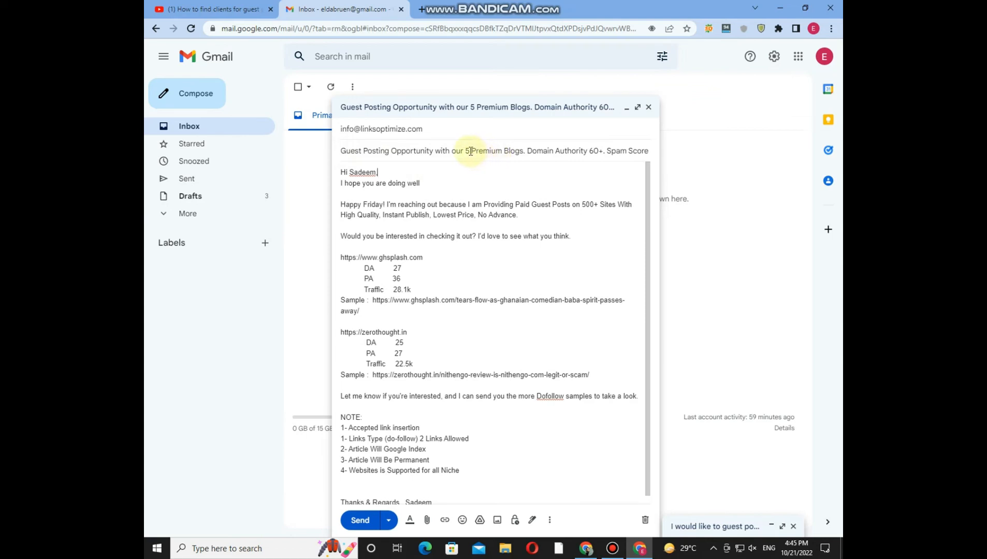
pyautogui.write(',')
# Step: Examine the subject line's Domain Authority figure and its full wording from beginning to end
pyautogui.doubleClick(595, 151)
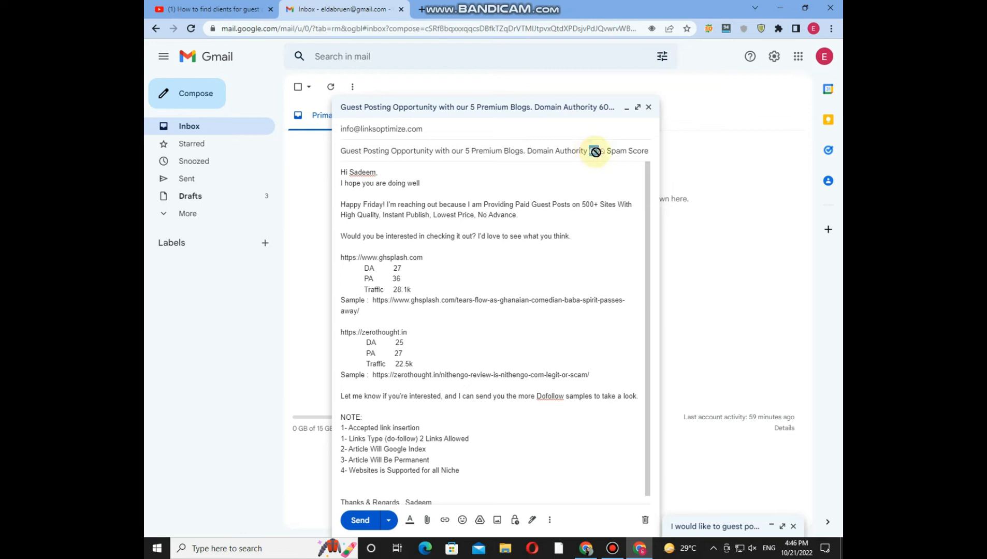
pyautogui.click(597, 155)
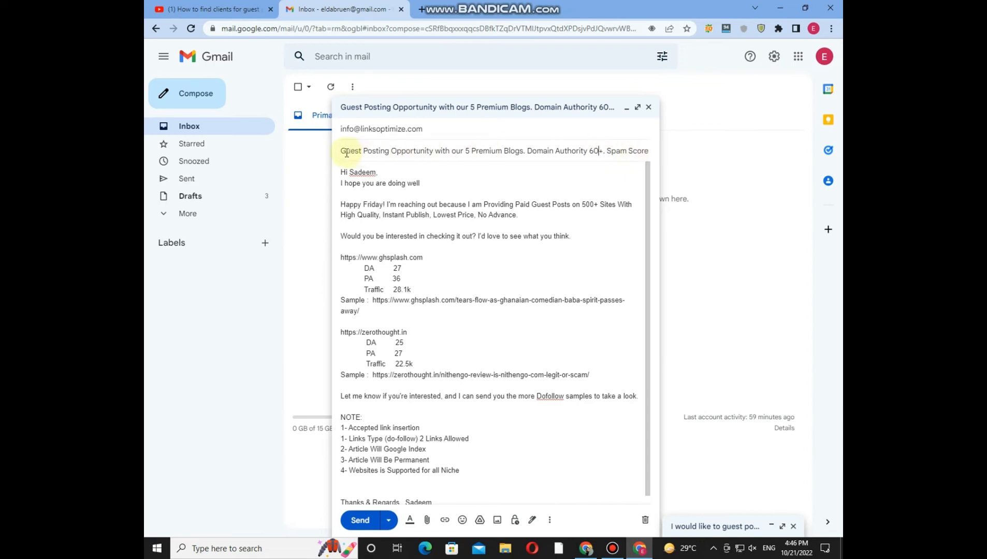
pyautogui.moveTo(342, 152); pyautogui.dragTo(641, 156)
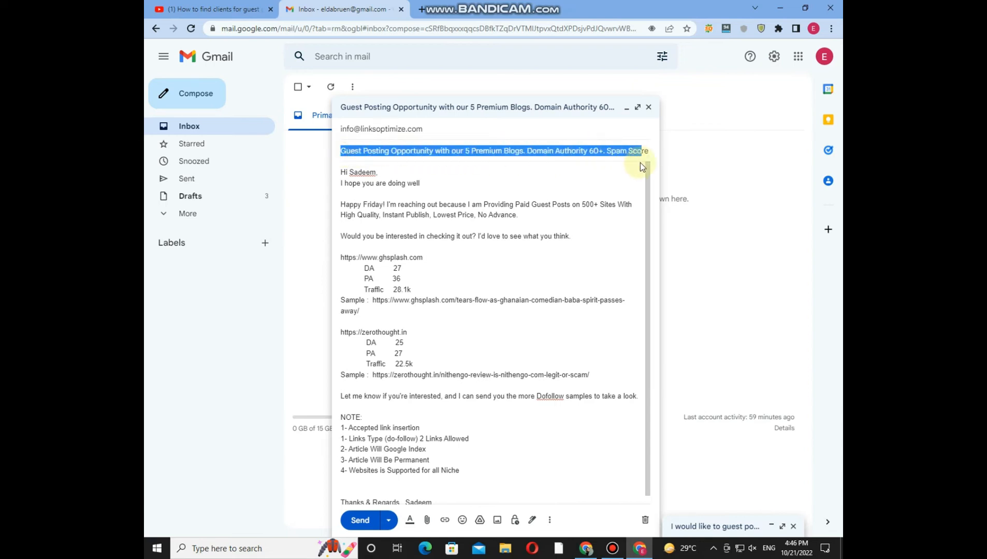
pyautogui.click(519, 171)
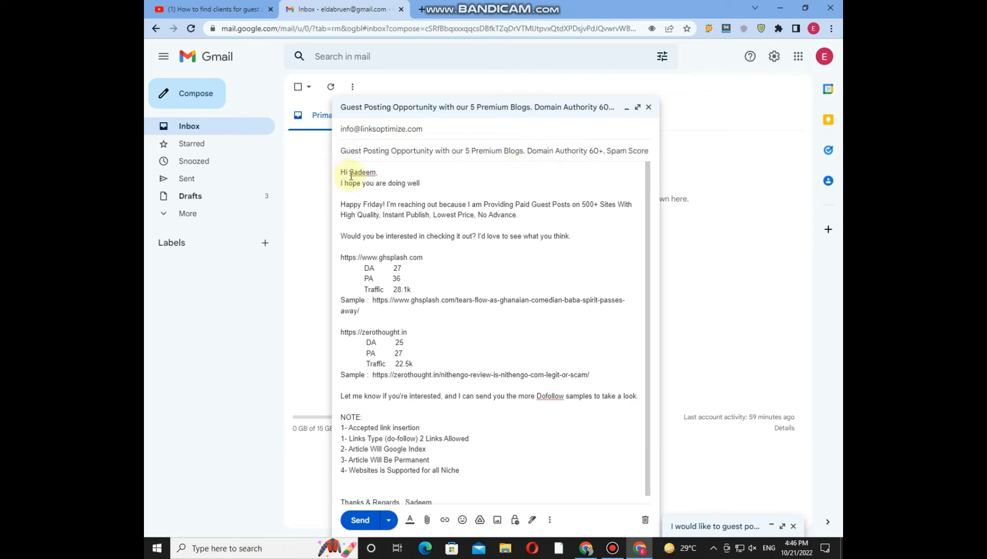
# Step: Examine the greeting name and the introductory offer text down to the question about checking it out
pyautogui.moveTo(349, 173); pyautogui.dragTo(326, 184)
pyautogui.click(433, 195)
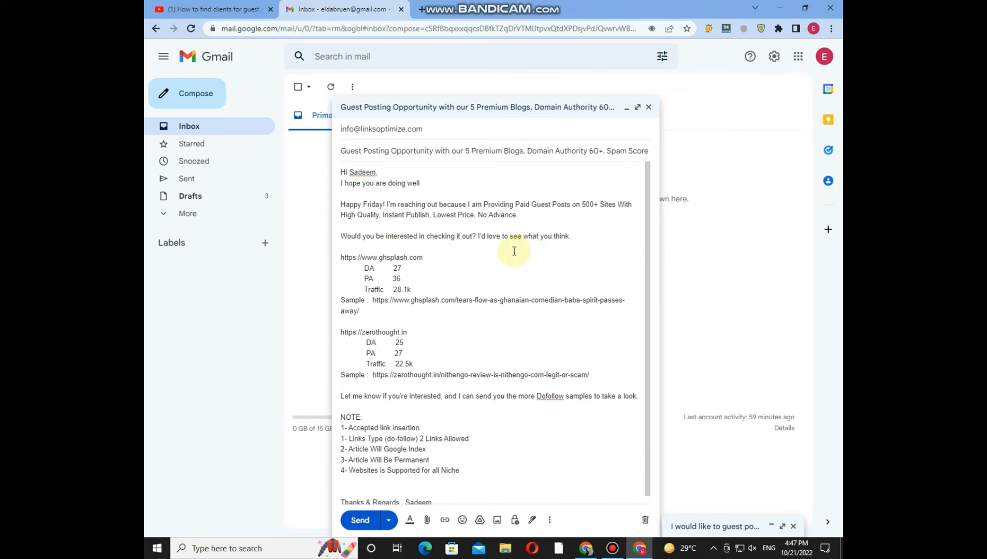
pyautogui.tripleClick(569, 237)
pyautogui.click(458, 266)
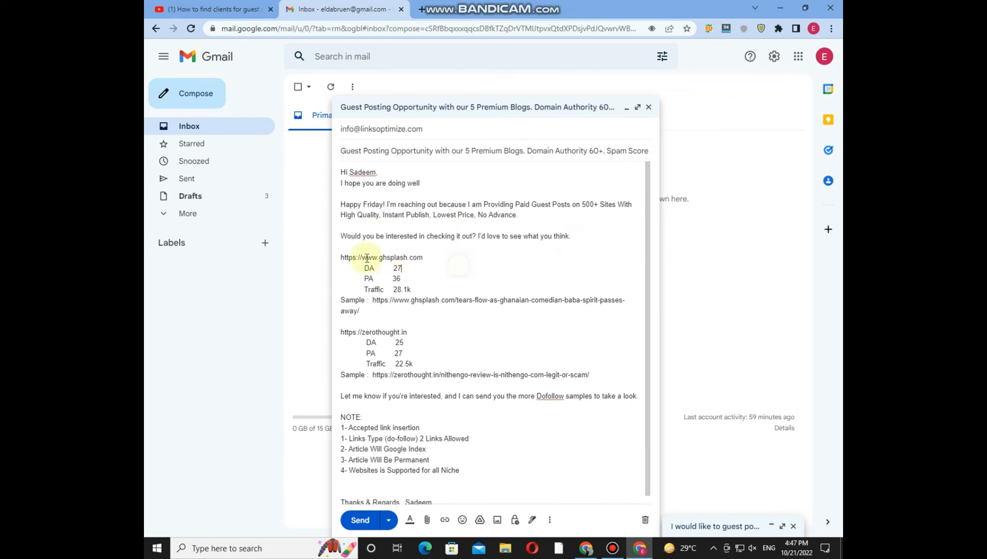
# Step: Examine the DA, PA, traffic and sample link entries of the ghsplash.com and zerothought.in listings
pyautogui.click(425, 258)
pyautogui.moveTo(426, 259); pyautogui.dragTo(364, 291)
pyautogui.click(412, 291)
pyautogui.click(410, 280)
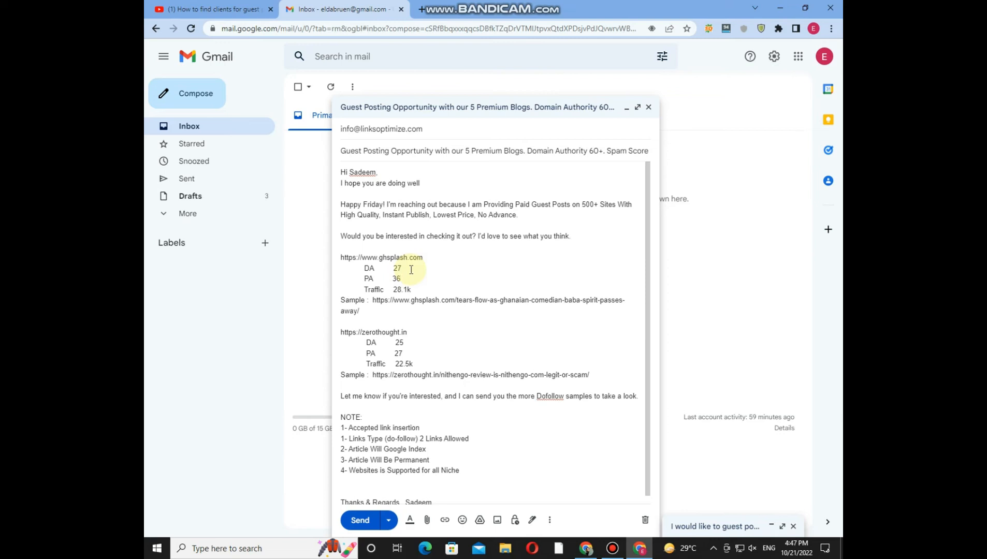
pyautogui.moveTo(413, 291); pyautogui.dragTo(366, 289)
pyautogui.moveTo(341, 301); pyautogui.dragTo(361, 312)
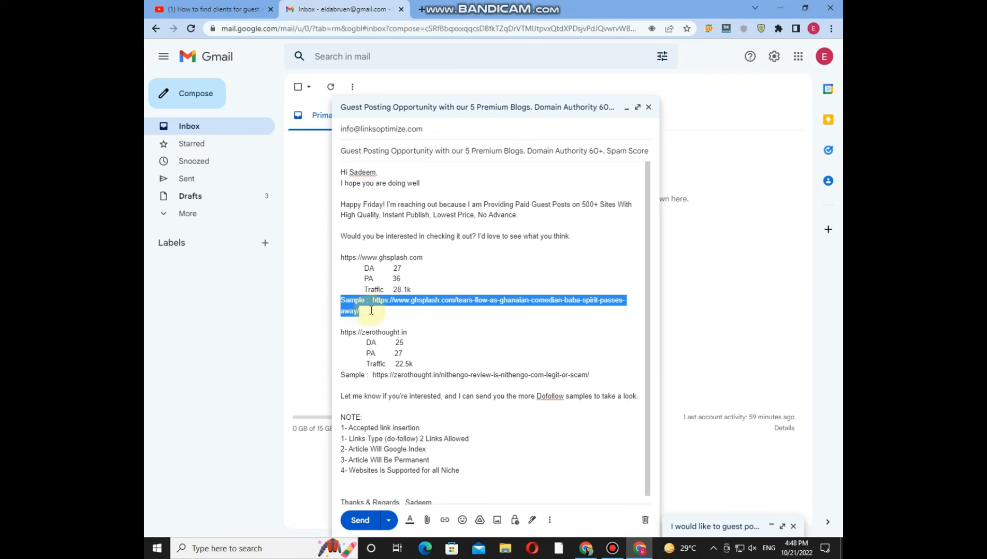
pyautogui.click(378, 315)
pyautogui.moveTo(340, 332); pyautogui.dragTo(598, 374)
pyautogui.click(598, 374)
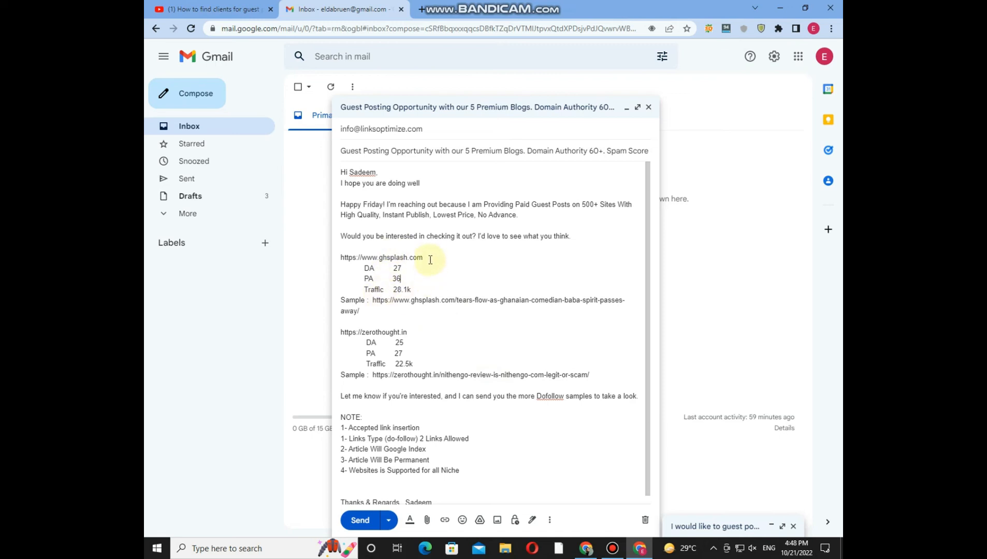
# Step: Examine each term in the NOTE list, from accepted link insertion to supported niches, and the sender's name in the sign-off
pyautogui.scroll(-1, 428, 302)
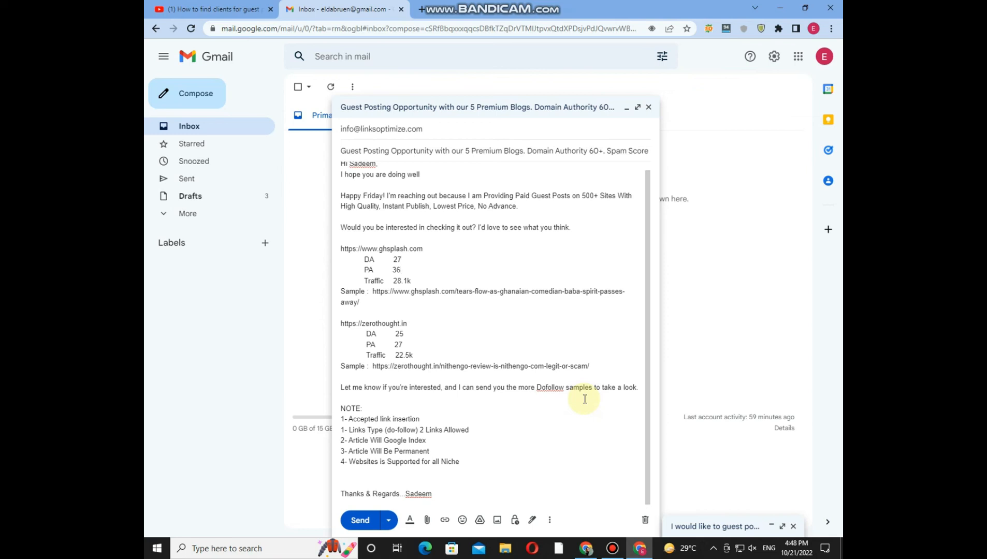
pyautogui.moveTo(352, 409); pyautogui.dragTo(424, 418)
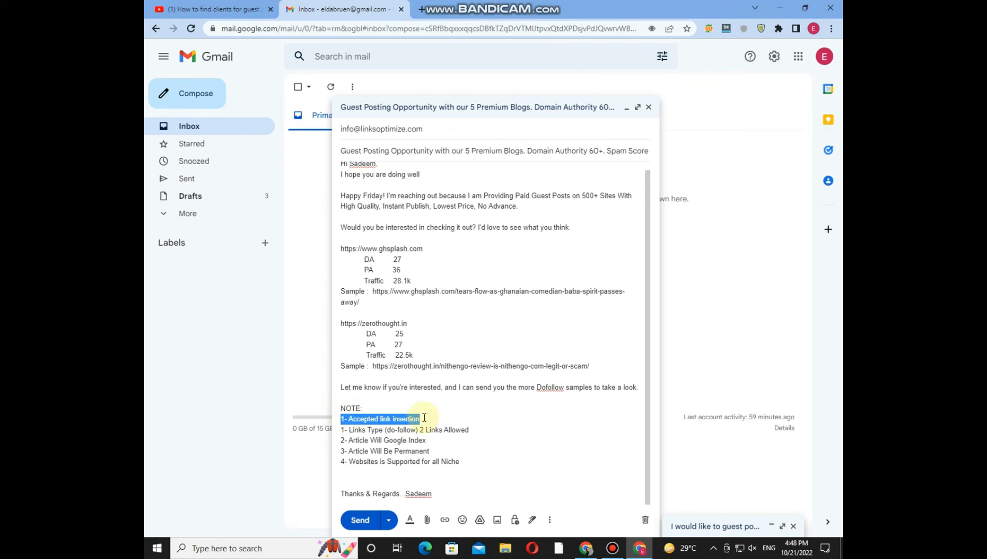
pyautogui.click(424, 418)
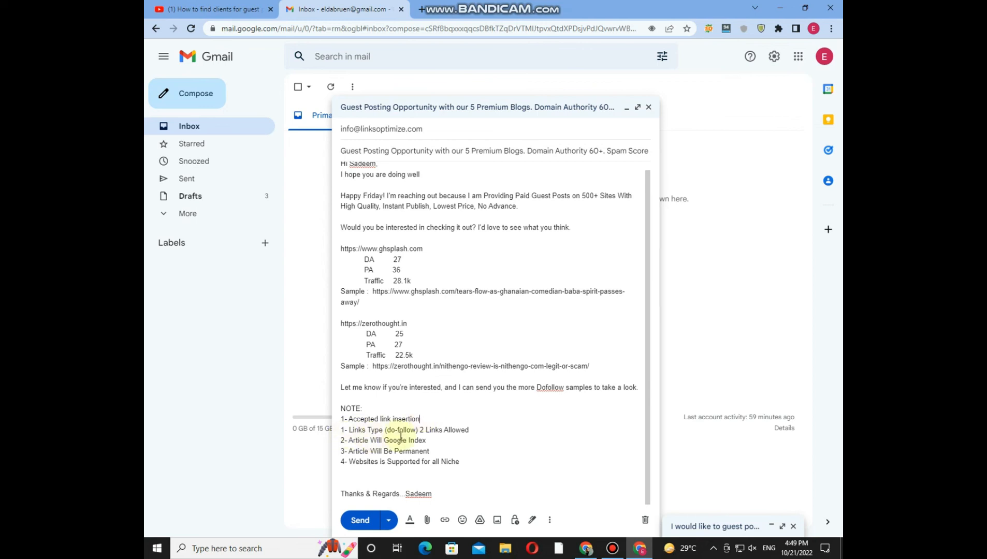
pyautogui.click(422, 430)
pyautogui.doubleClick(422, 430)
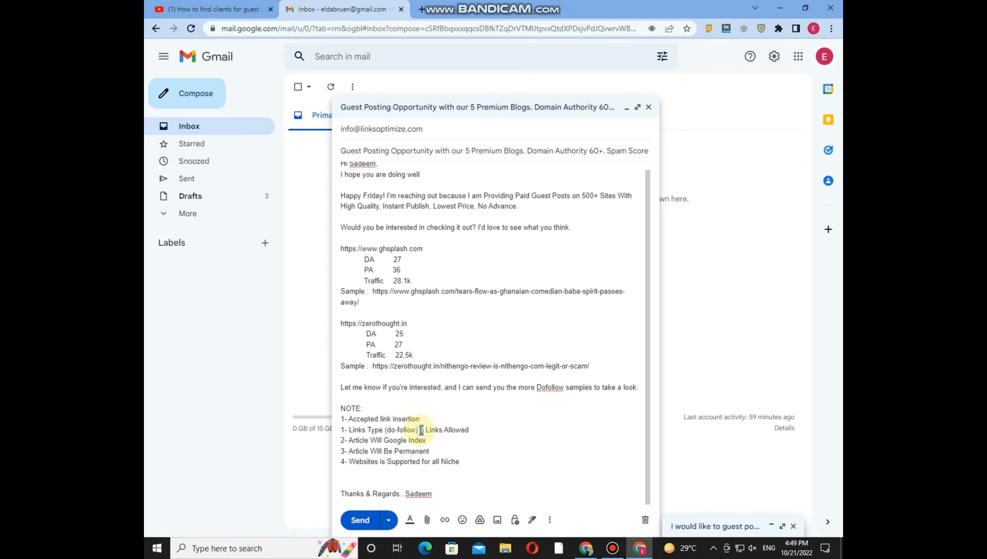
pyautogui.click(429, 441)
pyautogui.moveTo(439, 451); pyautogui.dragTo(353, 455)
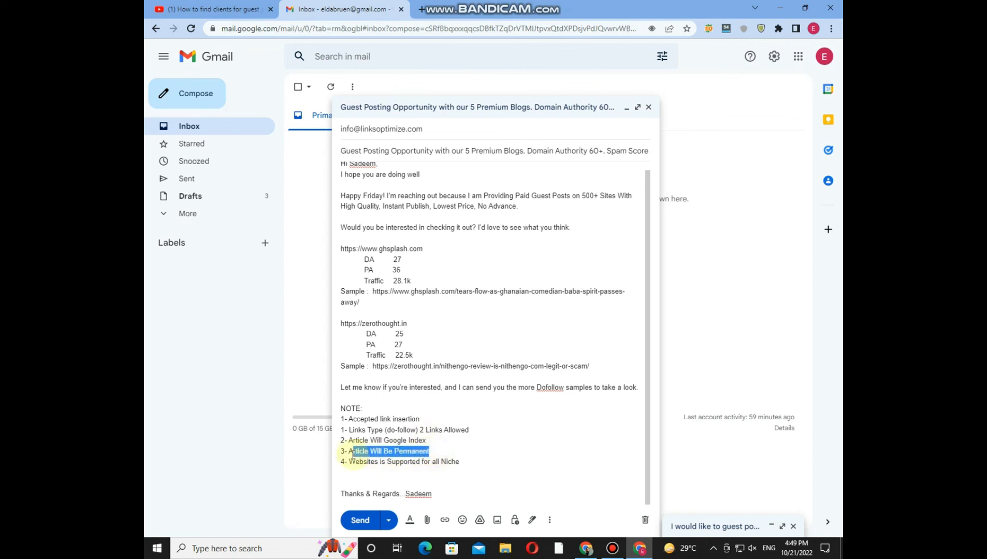
pyautogui.click(464, 461)
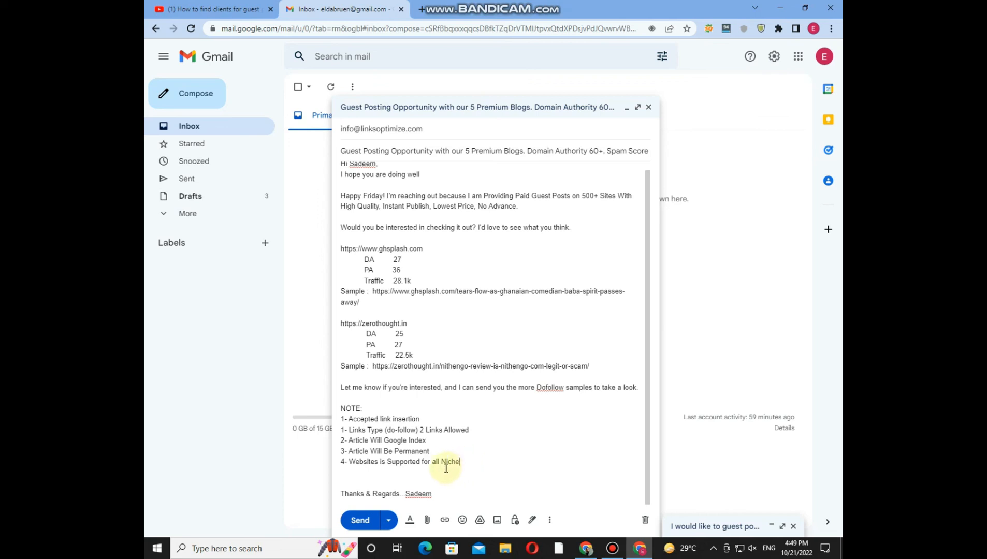
pyautogui.moveTo(461, 463); pyautogui.dragTo(327, 468)
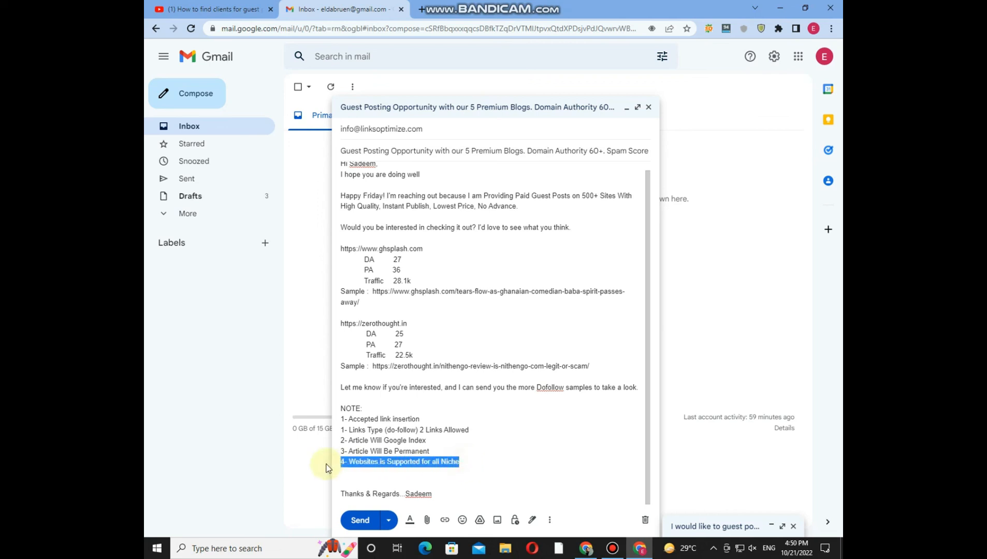
pyautogui.click(477, 466)
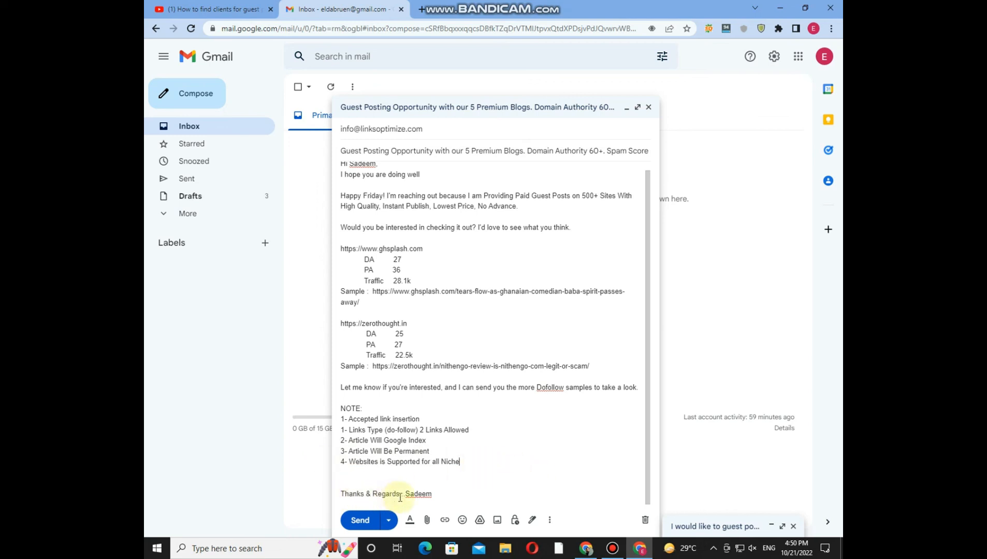
pyautogui.moveTo(434, 494); pyautogui.dragTo(407, 496)
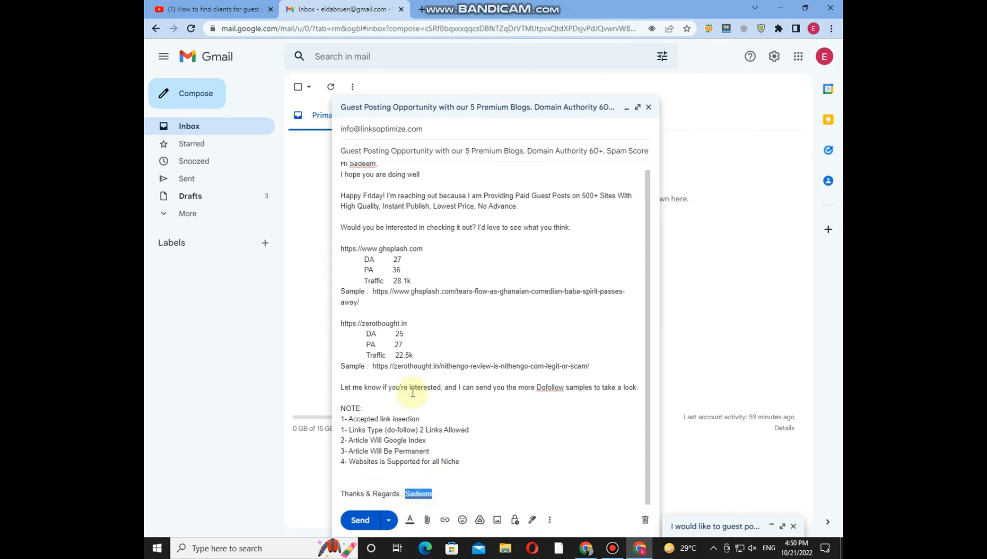
pyautogui.scroll(1, 417, 386)
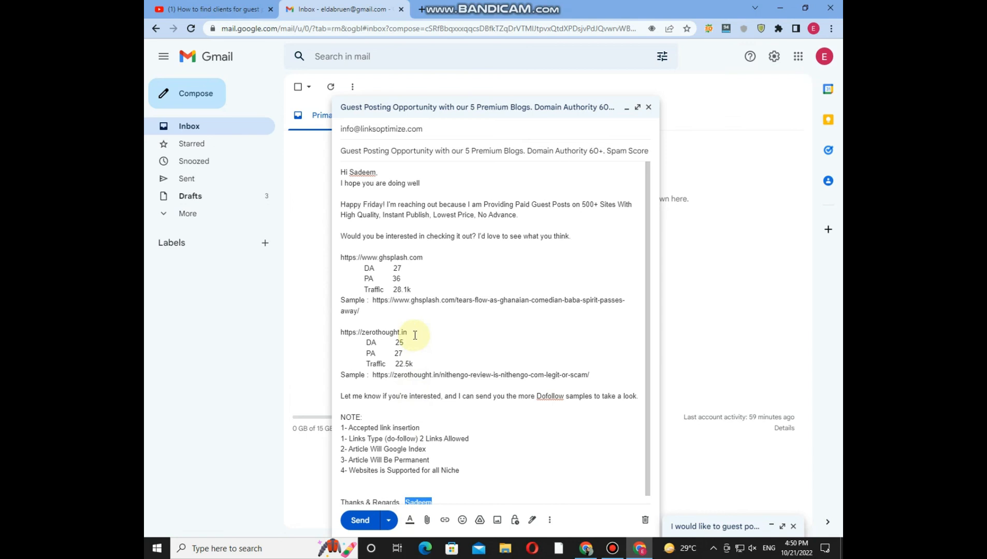